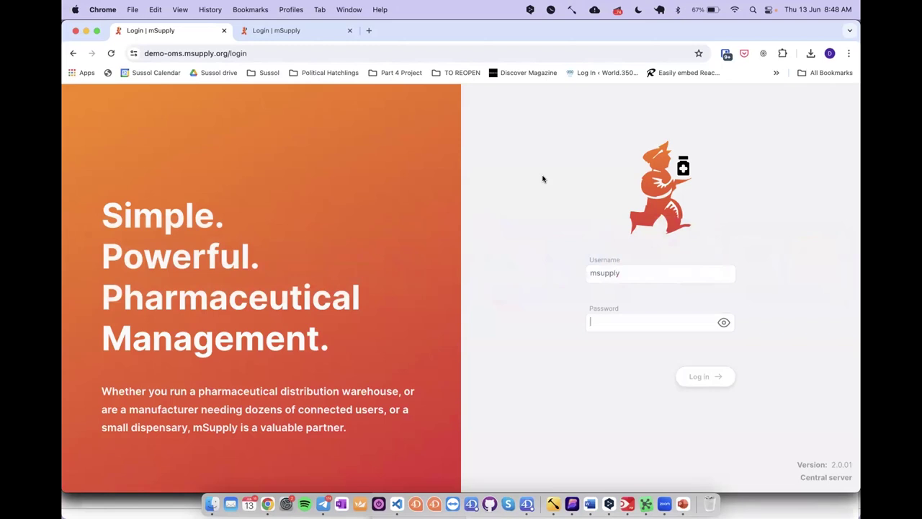
Step: Enter the account password and log in to the central server demo's District Store
type("pass")
key("ctrl+Tab")
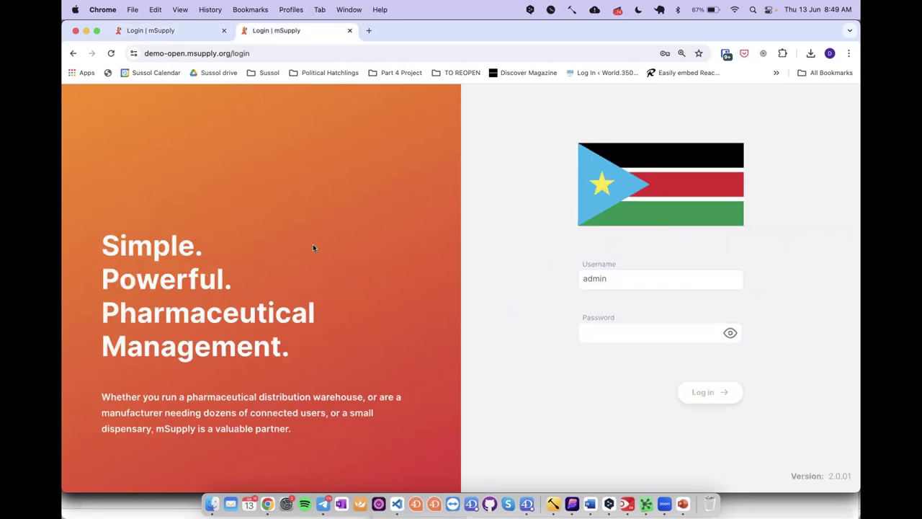
key("ctrl+Tab")
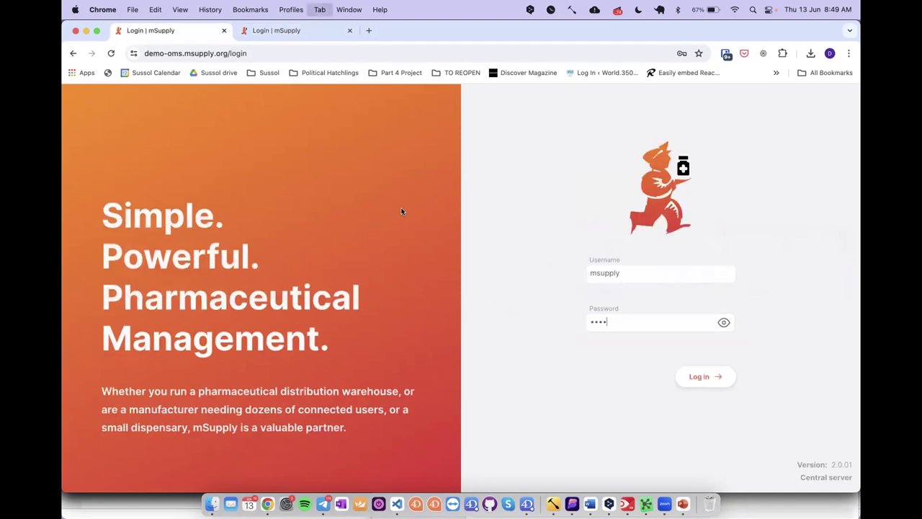
key("Return")
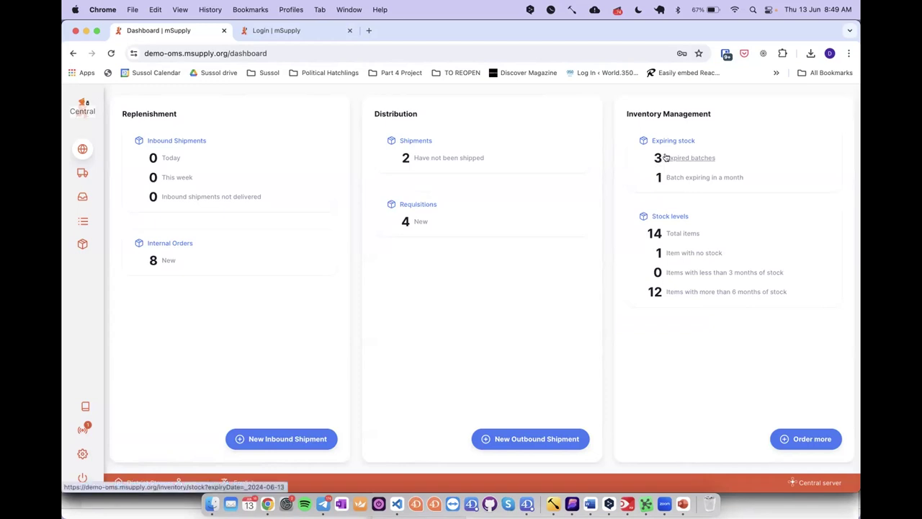
Step: Open Replenishment > Internal Orders, listing District Store's 14 draft and sent orders
left_click(482, 158)
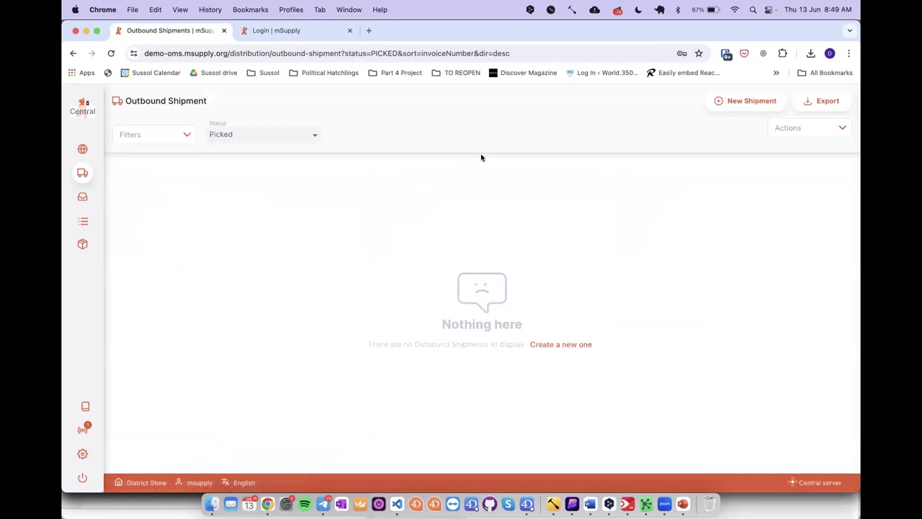
key("super+bracketleft")
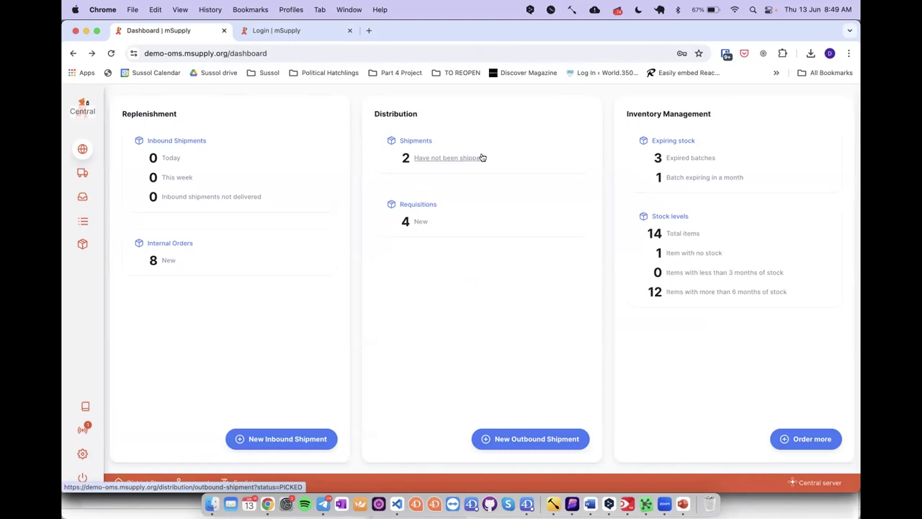
mouse_move(82, 173)
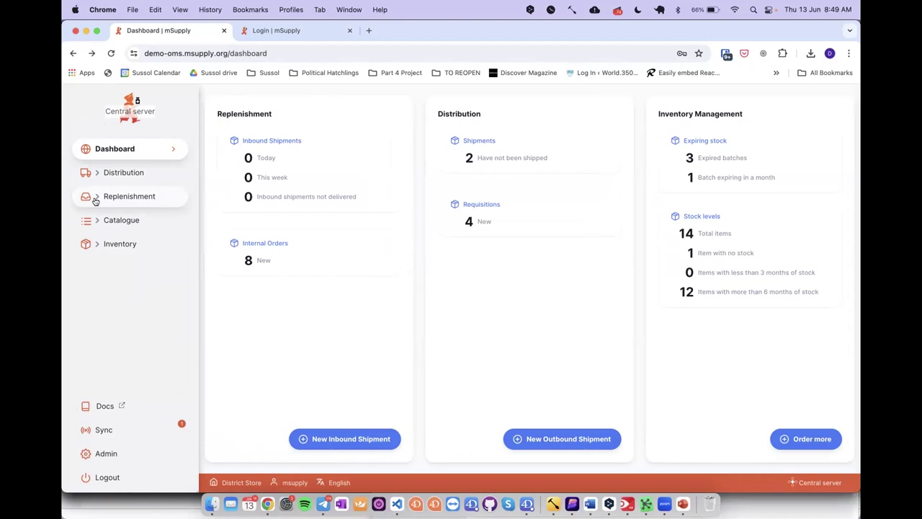
left_click(95, 199)
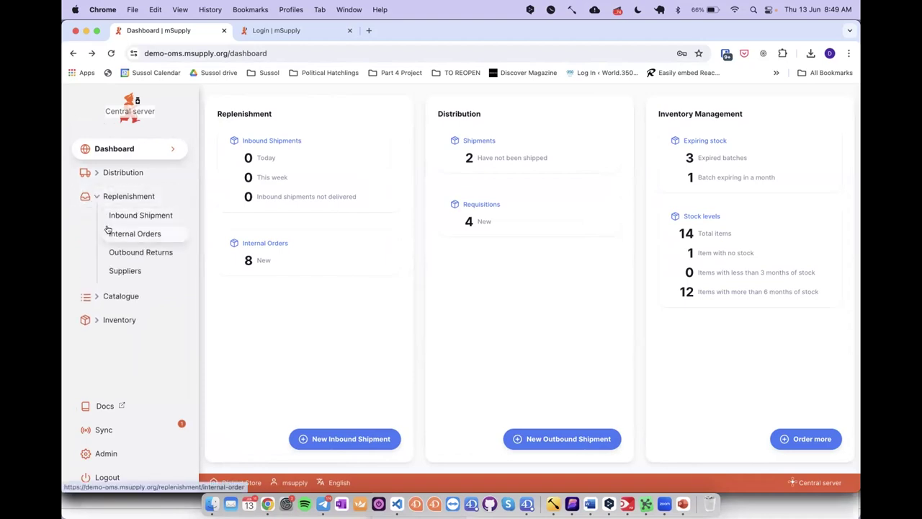
left_click(108, 229)
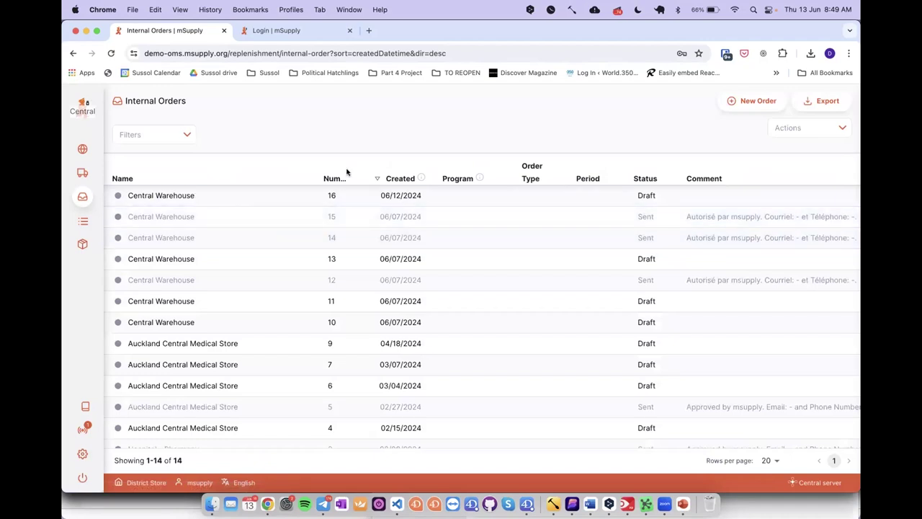
Step: Create a new internal order with Central Warehouse as the supplier
left_click(739, 104)
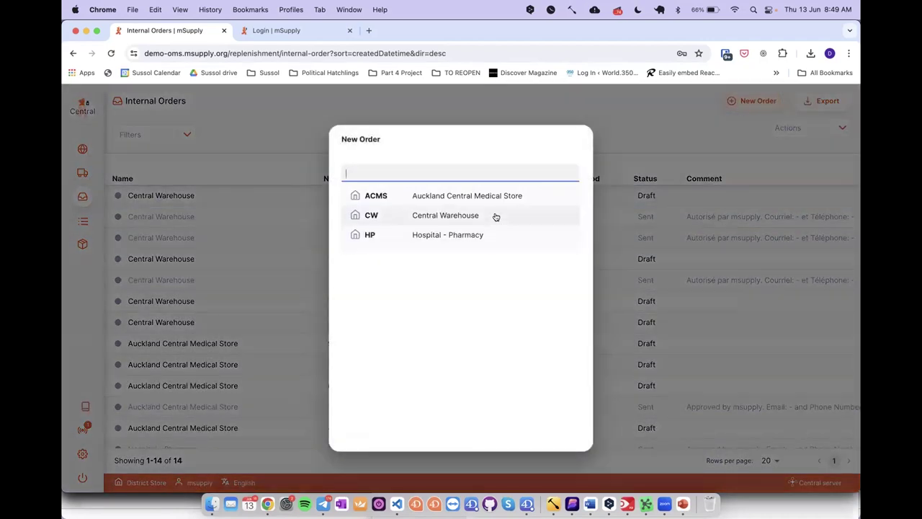
left_click(495, 216)
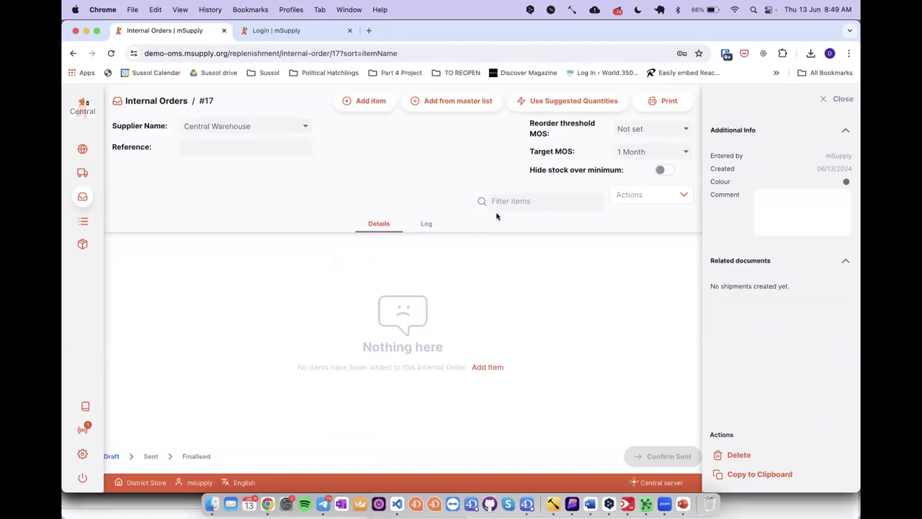
left_click(285, 143)
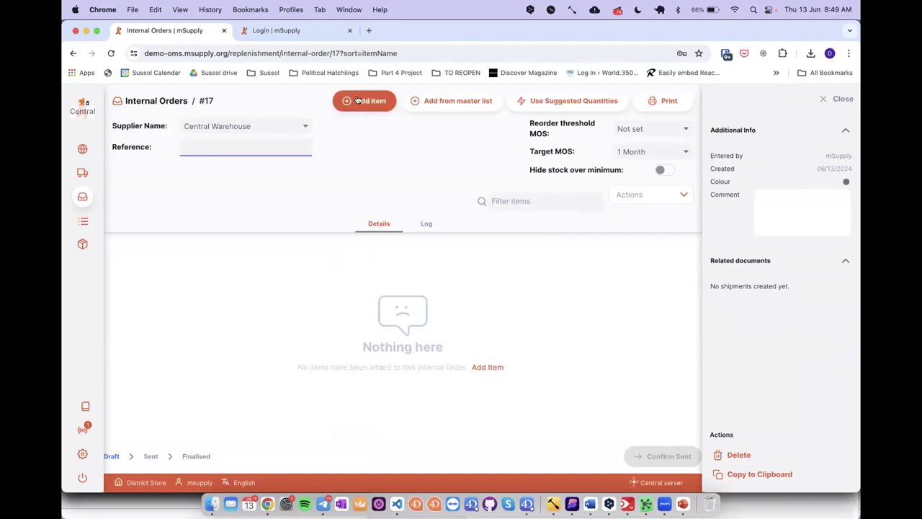
Step: Add the seven Essential Medicine master list items to order #17
left_click(408, 103)
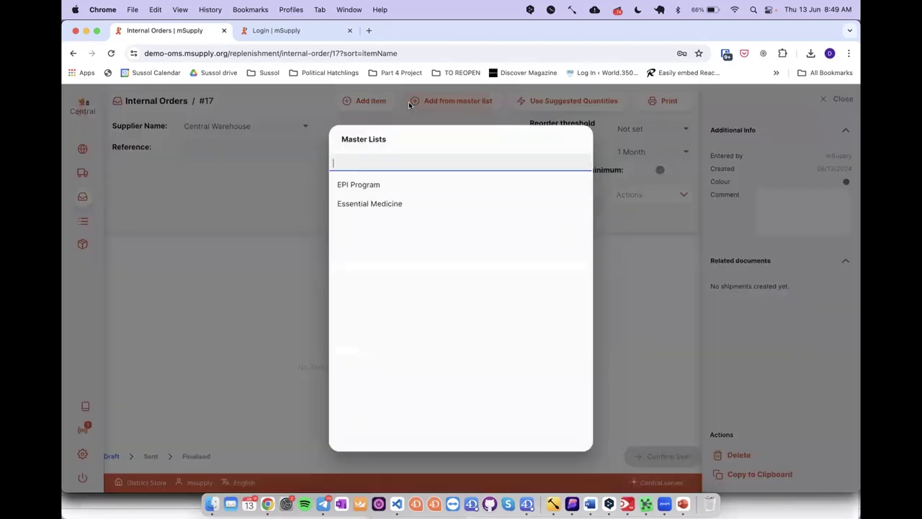
left_click(392, 211)
left_click(520, 307)
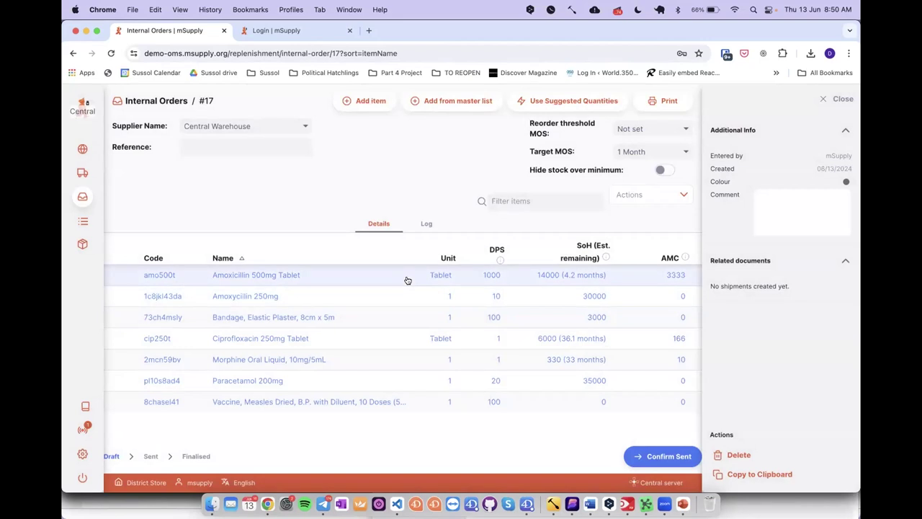
left_click(407, 280)
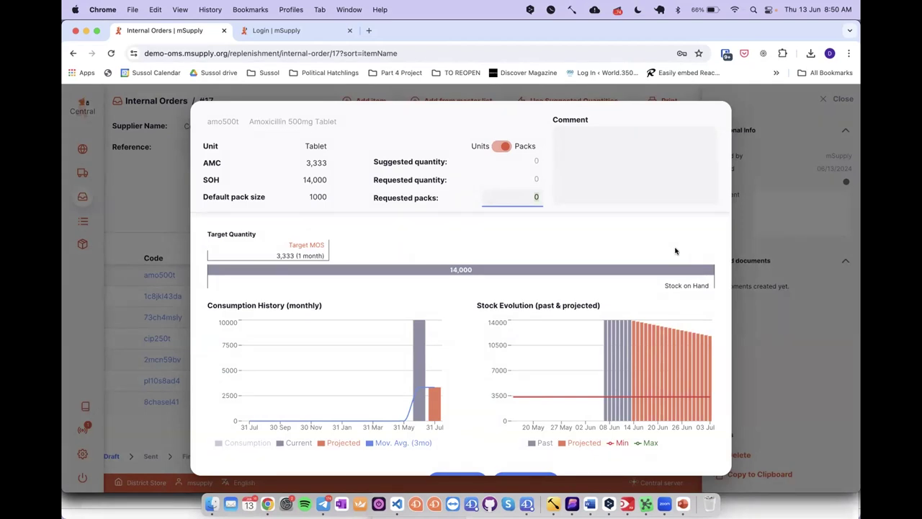
Step: Set Amoxicillin 500mg Tablet to 100 requested packs (100,000 tablets) and save the line
mouse_move(427, 373)
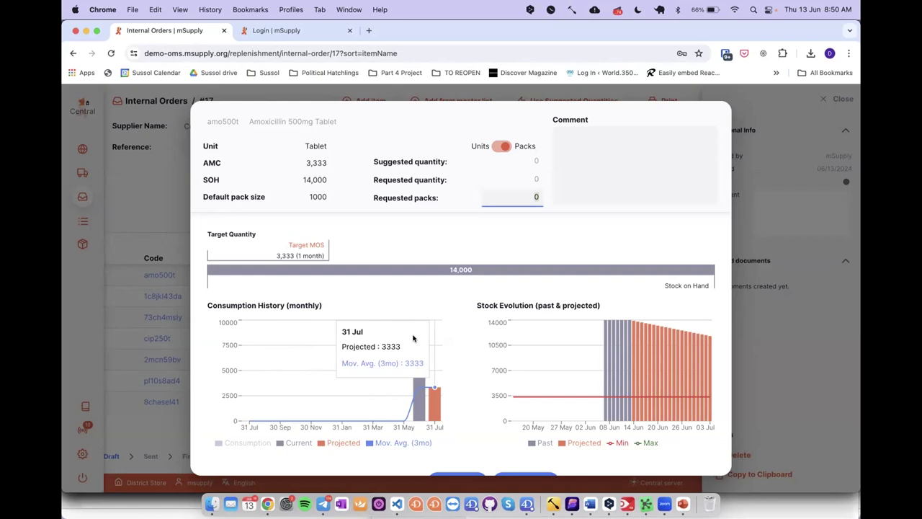
mouse_move(333, 255)
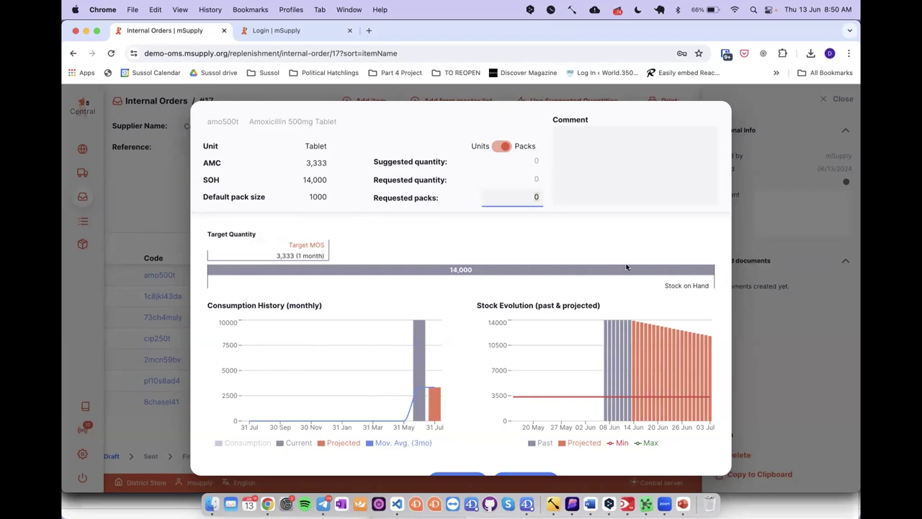
left_click(531, 196)
type("10")
left_click(759, 223)
scroll(656, 425, "down", 2)
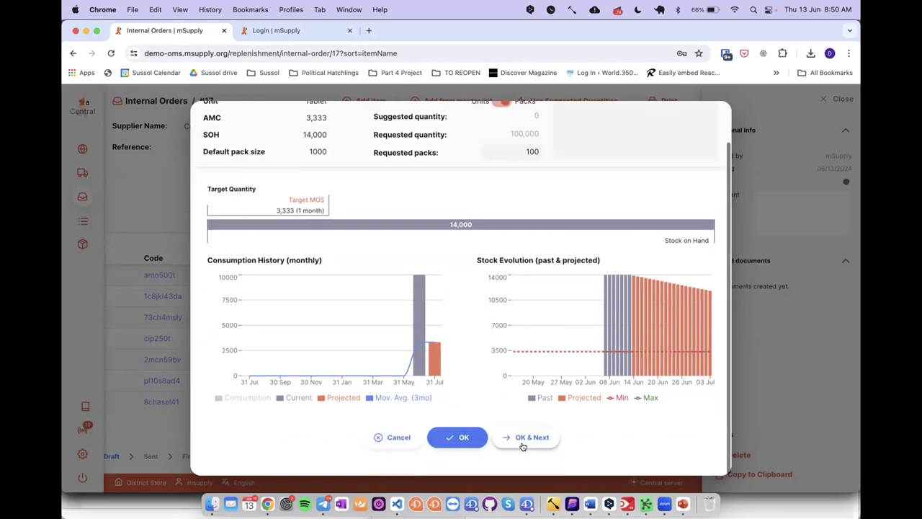
left_click(477, 438)
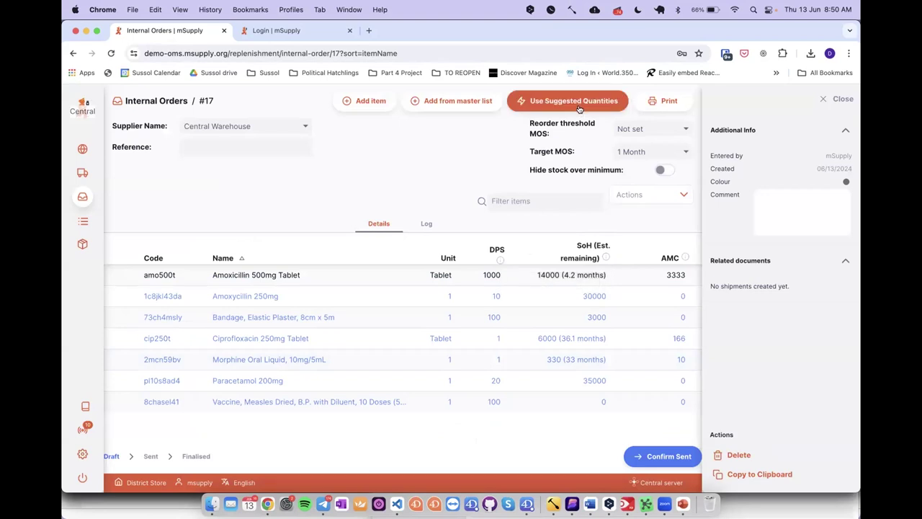
Step: Apply suggested quantities to all lines of order #17 and confirm it as Sent
left_click(578, 104)
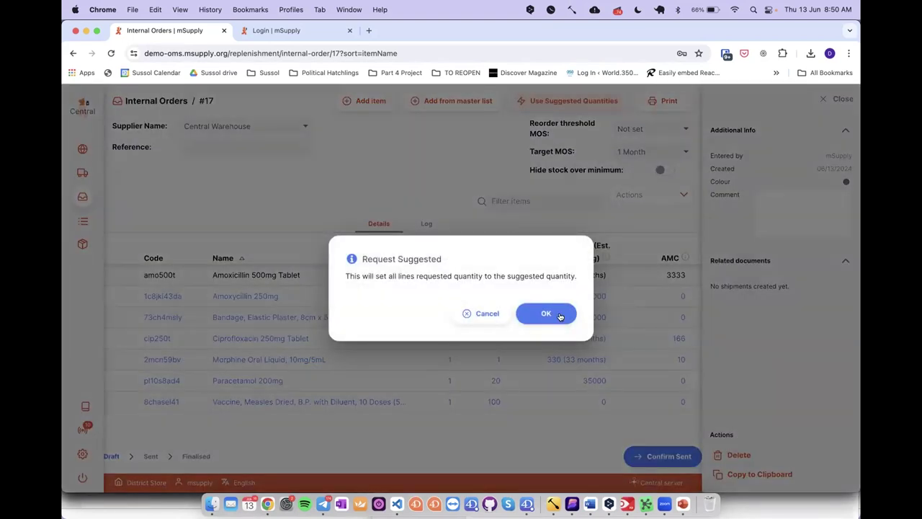
left_click(560, 315)
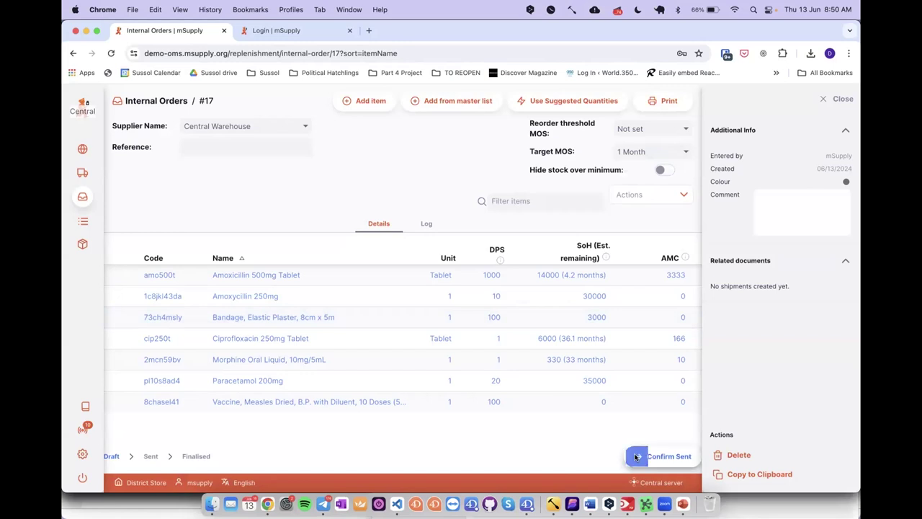
left_click(635, 456)
left_click(519, 314)
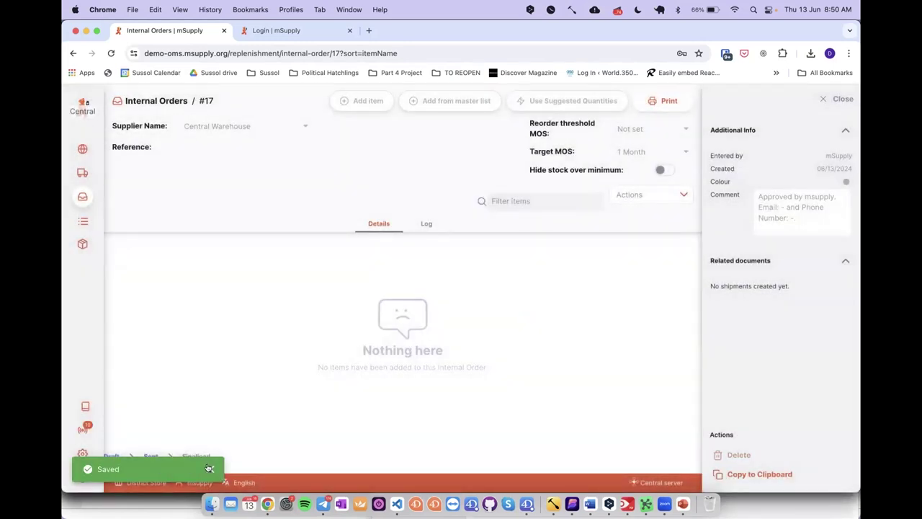
left_click(152, 483)
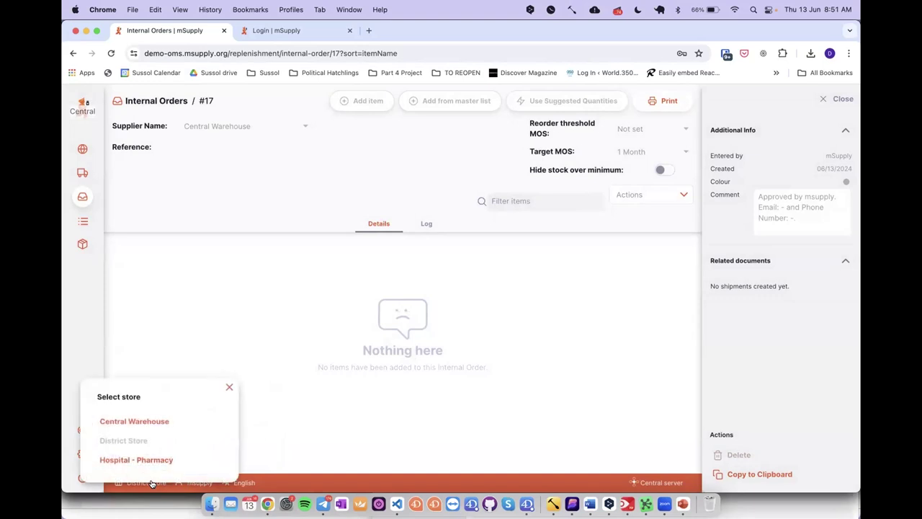
Step: Switch to Central Warehouse and open District Store's customer requisition #6 under Distribution
left_click(146, 425)
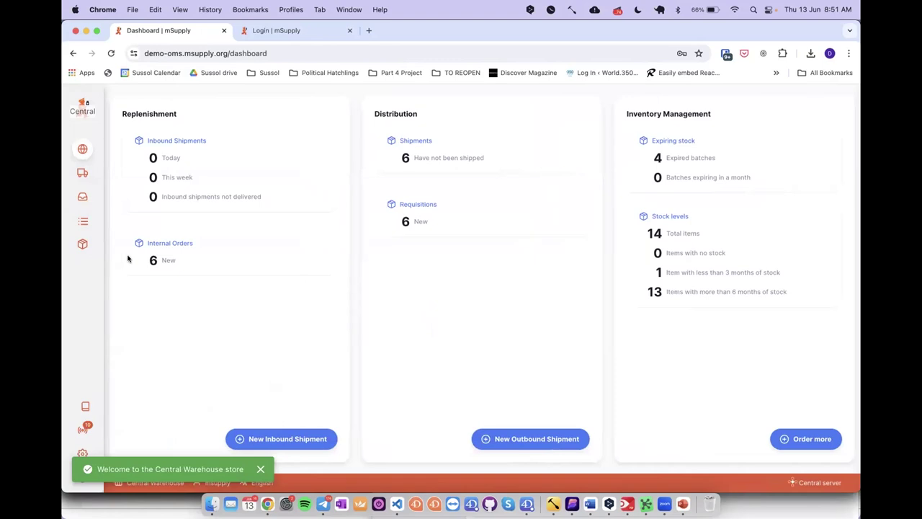
mouse_move(96, 236)
left_click(108, 196)
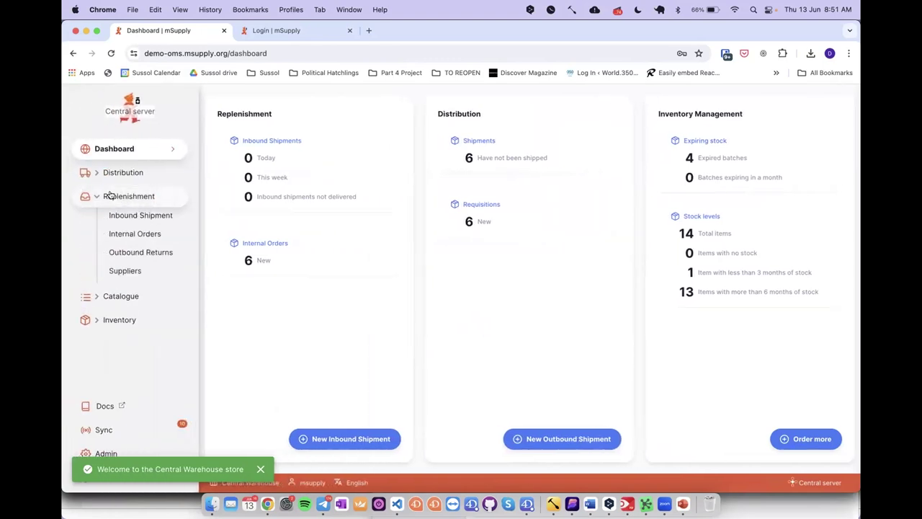
left_click(110, 172)
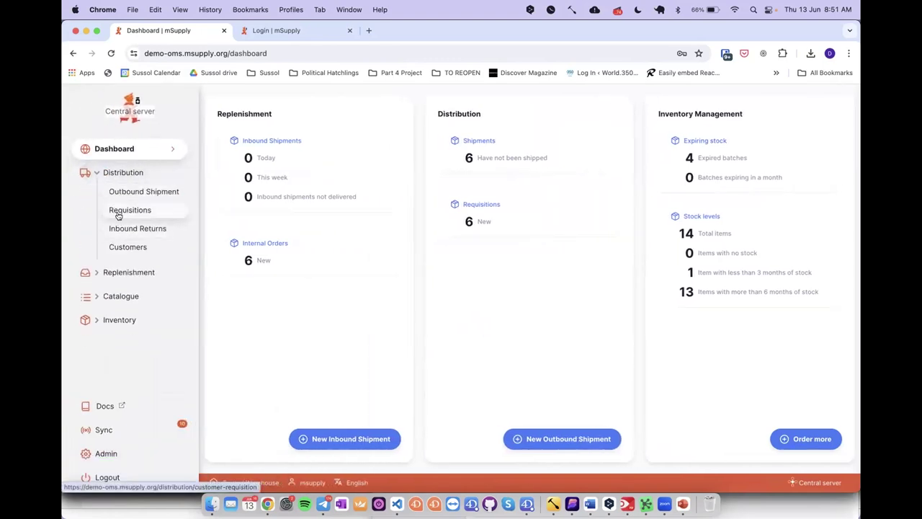
left_click(118, 214)
left_click(182, 196)
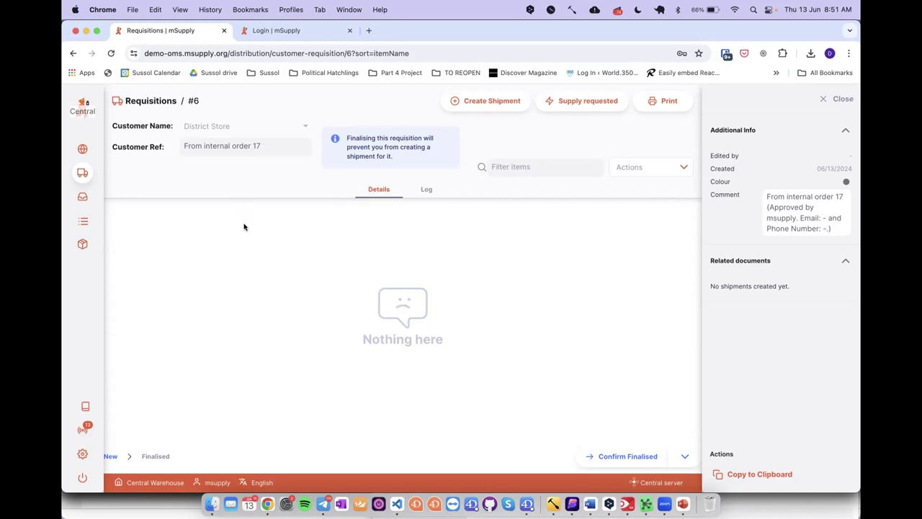
mouse_move(96, 180)
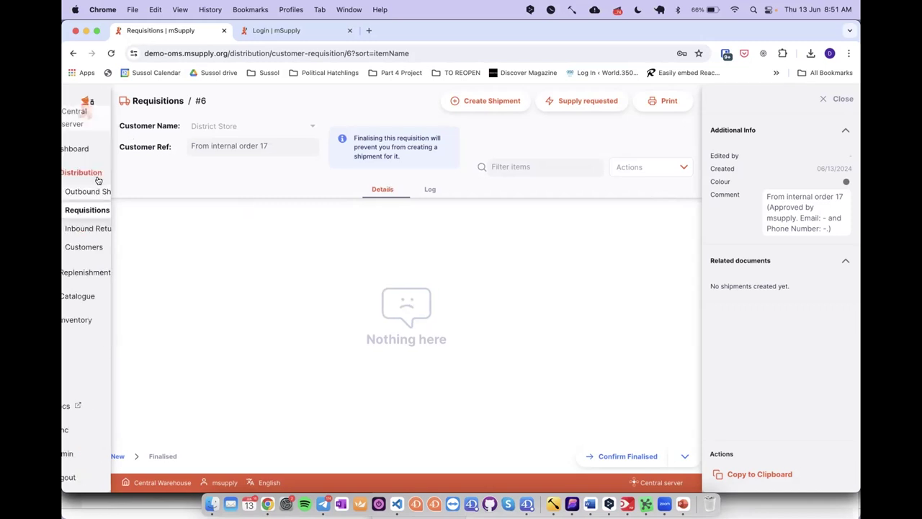
left_click(94, 322)
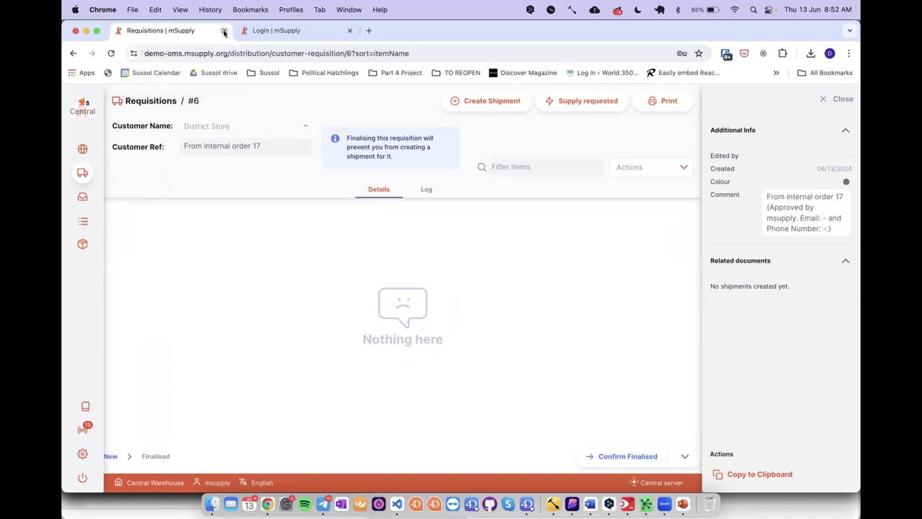
Step: Log in to the other demo's Kopu Health Centre store with the account password
left_click(245, 32)
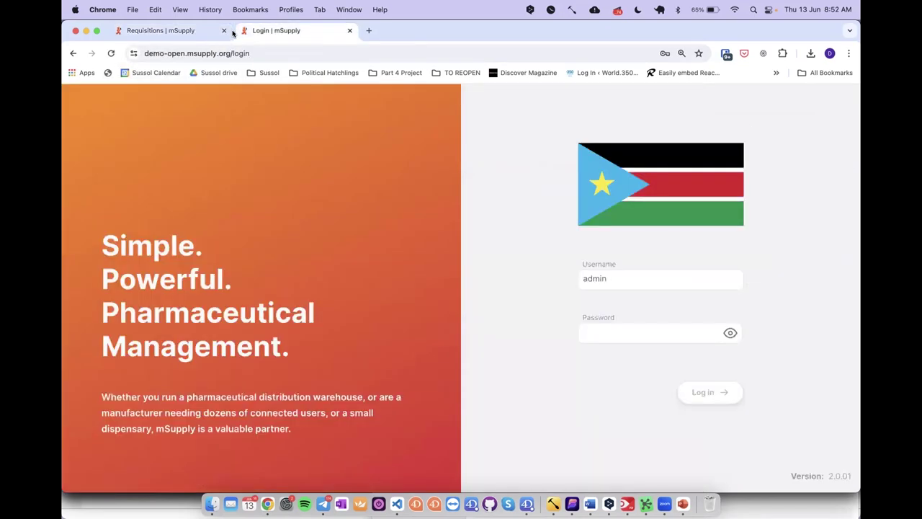
left_click(598, 330)
type("pass")
key("Return")
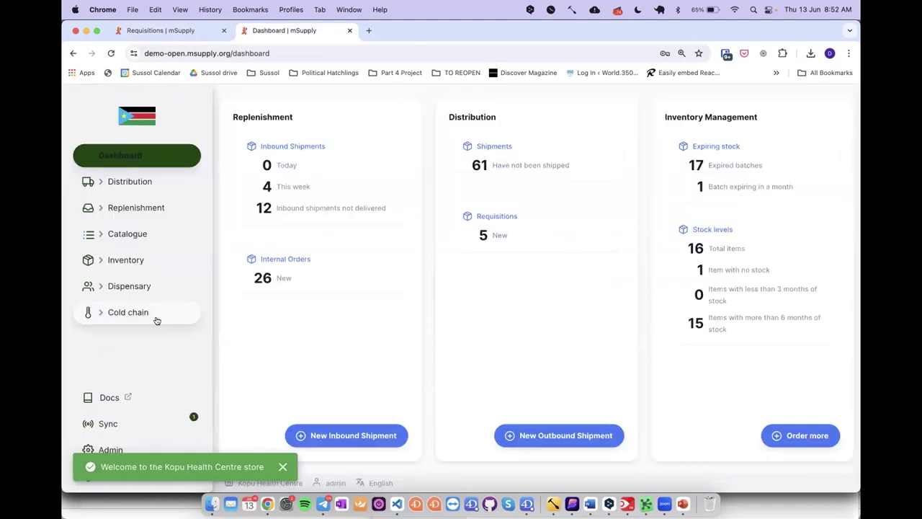
Step: Open Cold chain Sensors, then the temperature Monitoring page
left_click(159, 314)
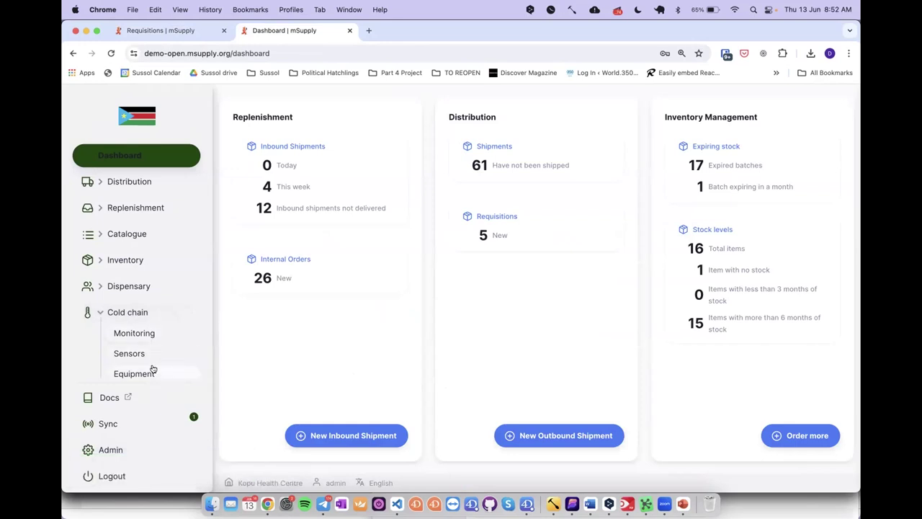
scroll(151, 371, "down", 1)
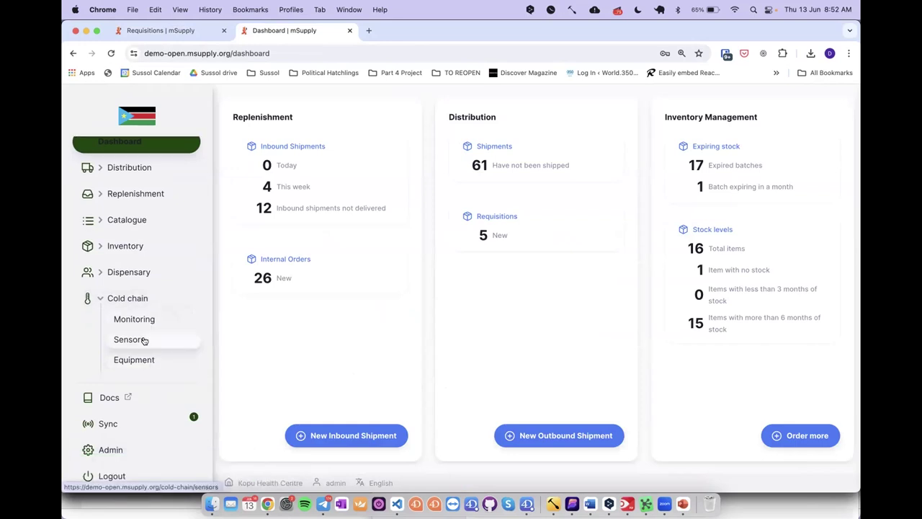
left_click(144, 339)
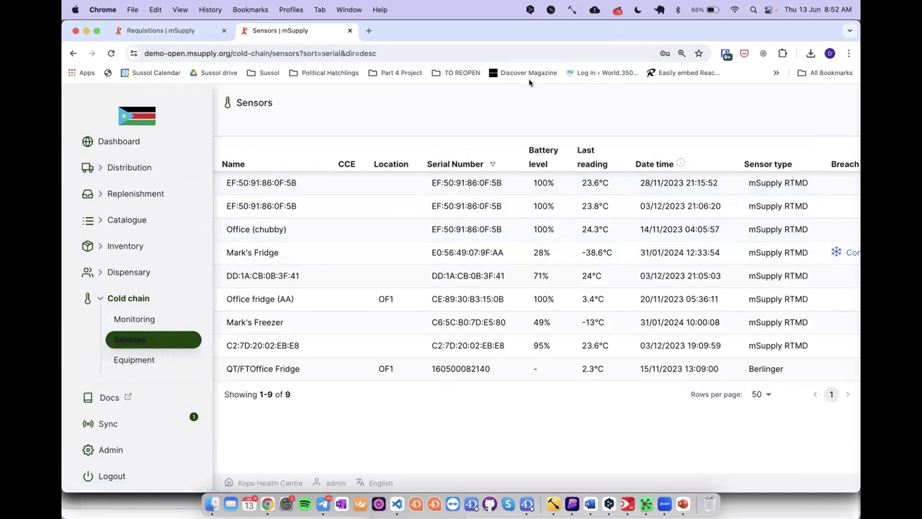
left_click(151, 316)
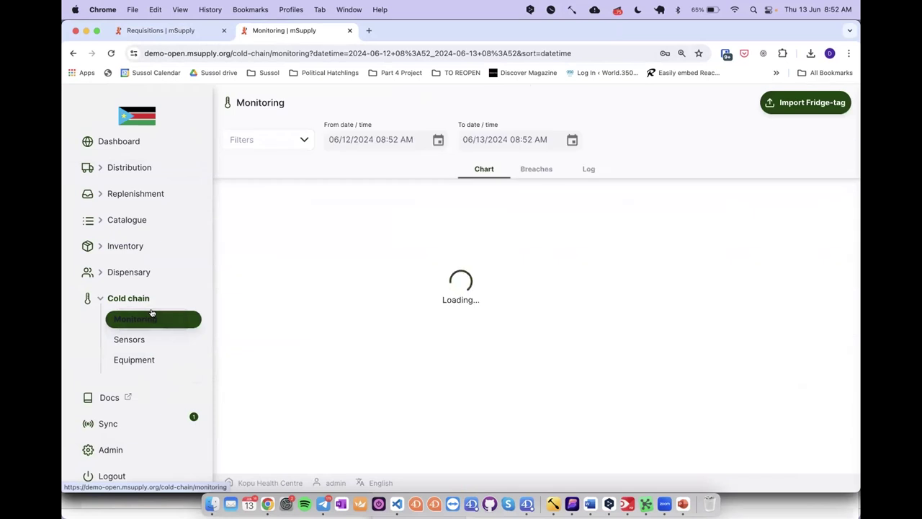
Step: Set the chart's From date to 12/01/2023
left_click(438, 140)
left_click(465, 167)
left_click(465, 167)
left_click(465, 167)
left_click(465, 167)
left_click(465, 167)
left_click(465, 167)
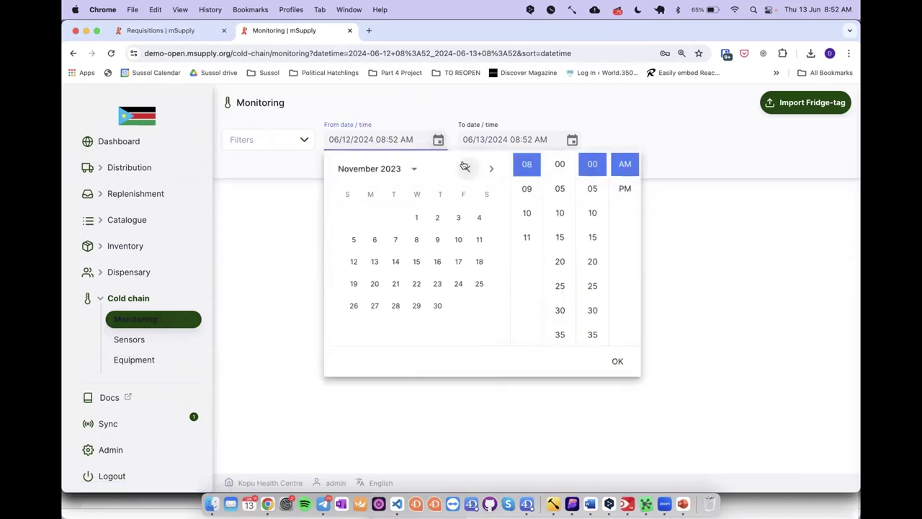
left_click(491, 168)
left_click(458, 217)
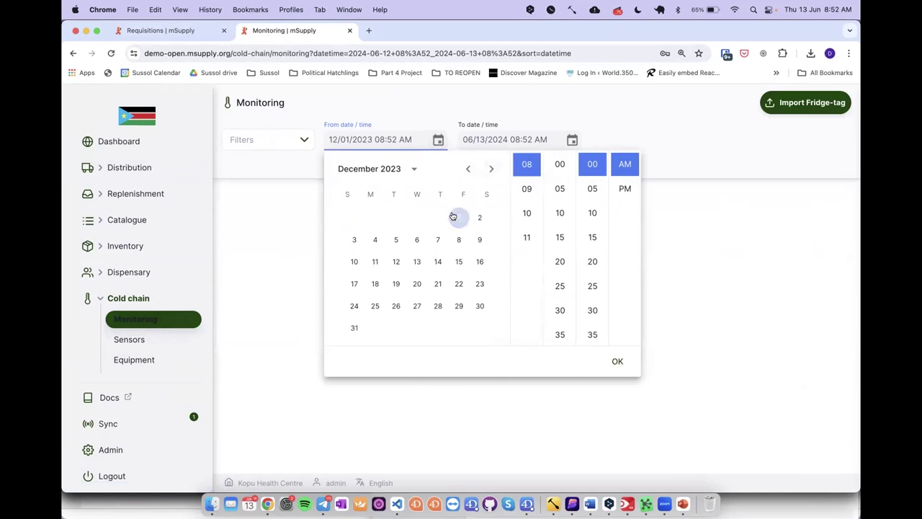
left_click(612, 363)
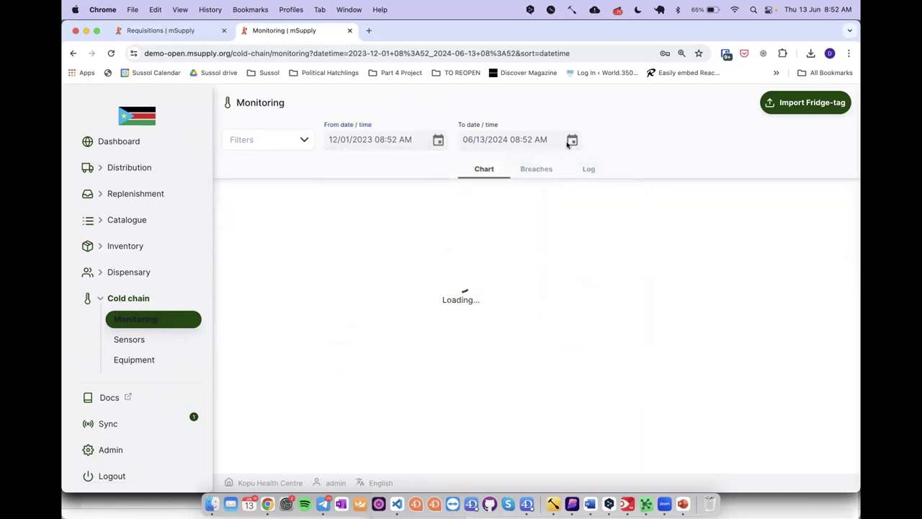
Step: Set the chart's To date to 12/31/2023
left_click(507, 139)
type("2023")
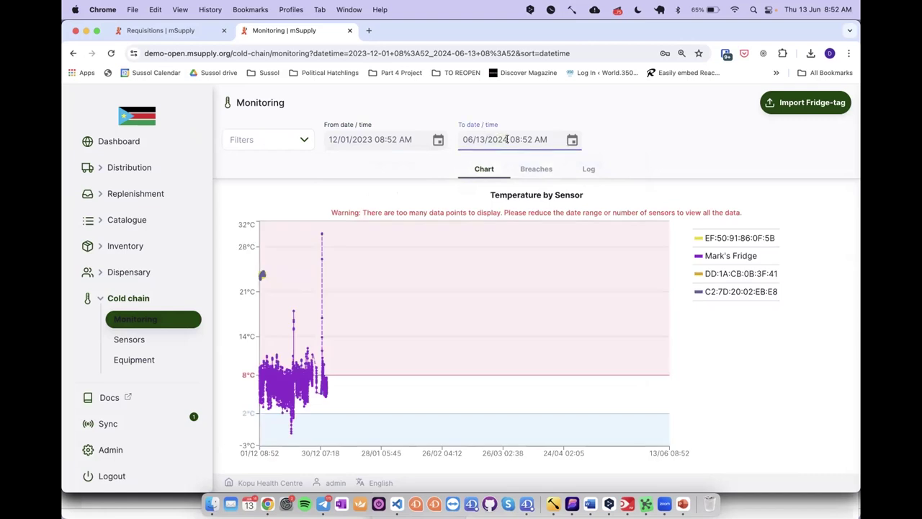
left_click(478, 139)
type("12/")
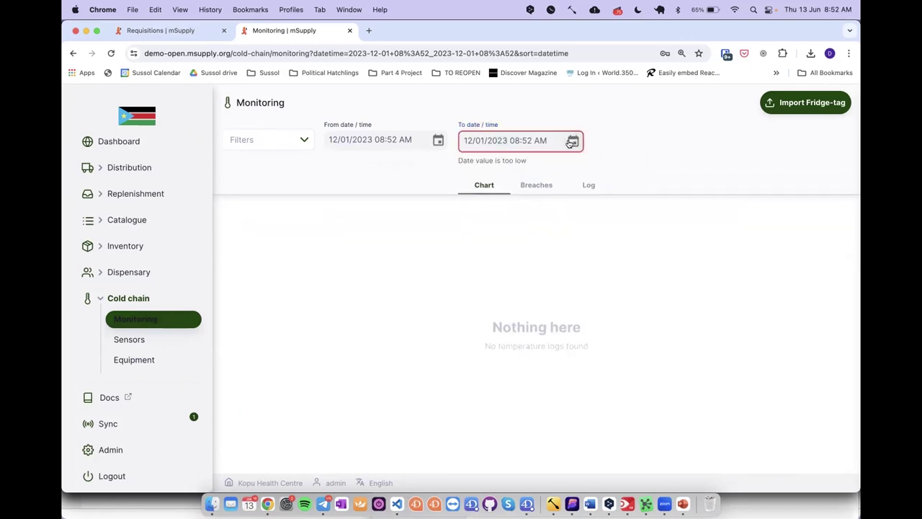
left_click(571, 142)
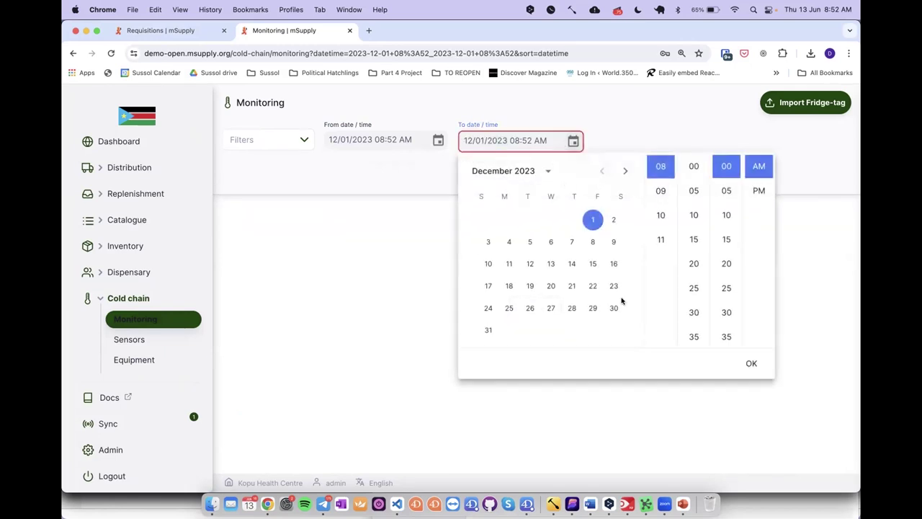
left_click(488, 329)
left_click(752, 363)
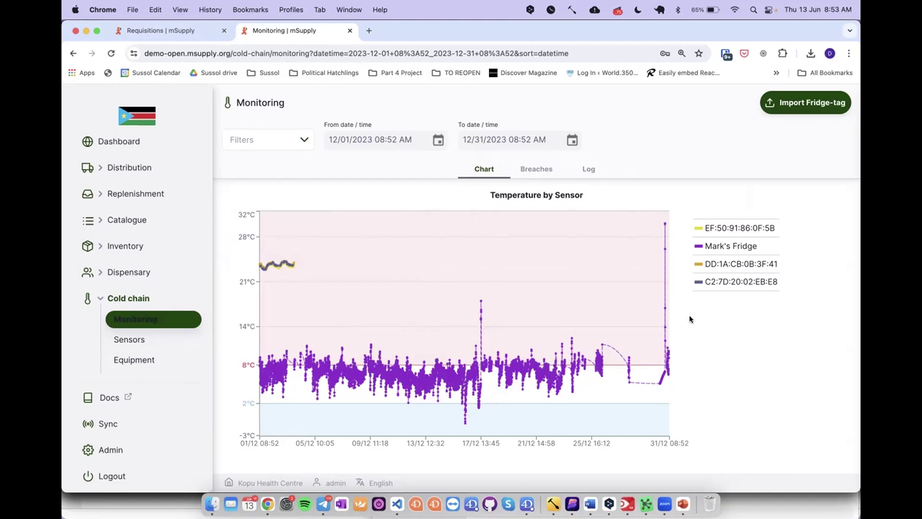
Step: Switch back to PowerPoint and select slide 27 about finding the right software and scale
key("super+Tab")
key("super+Tab")
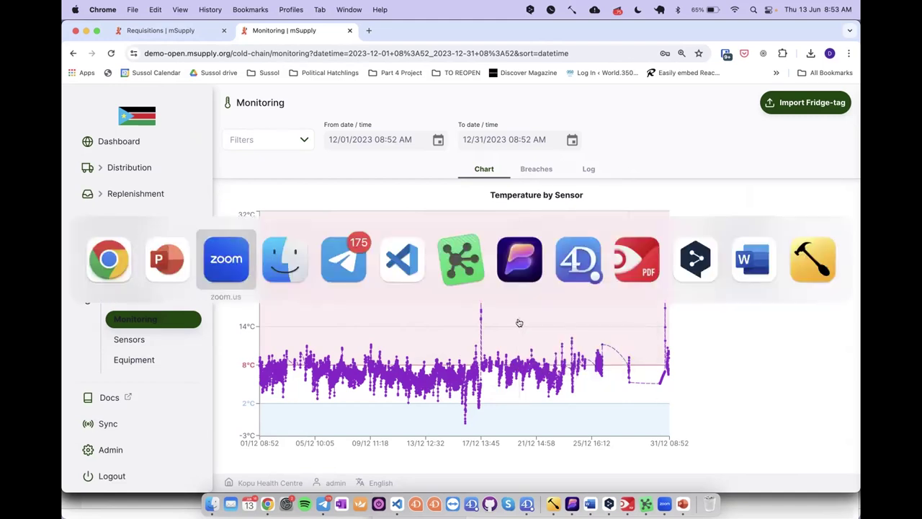
key("super+shift+Tab")
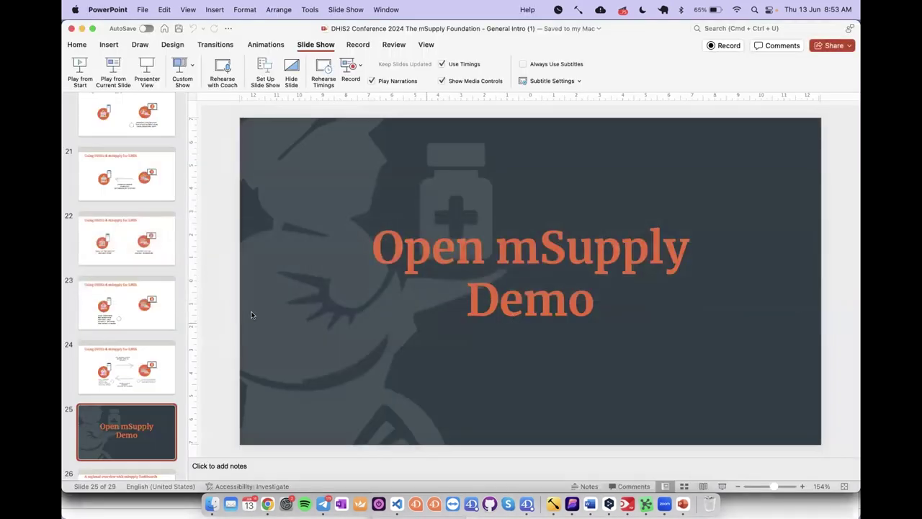
scroll(157, 423, "down", 5)
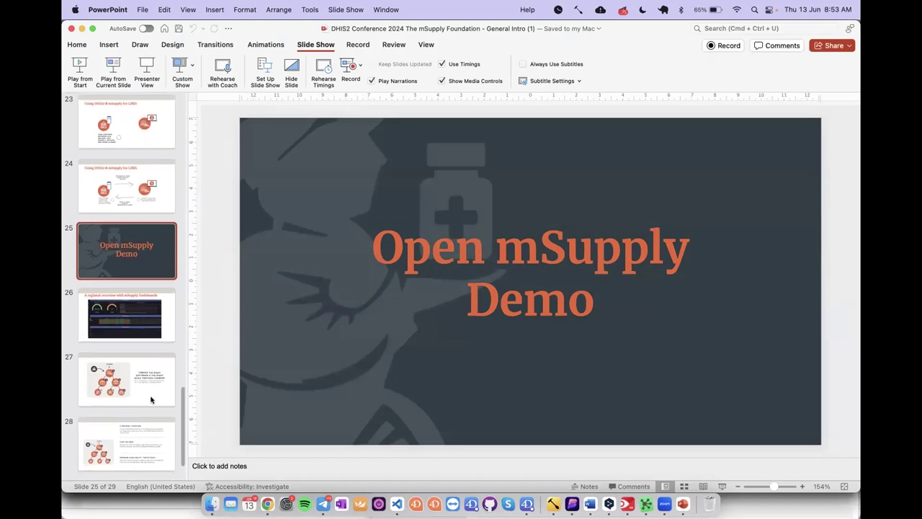
left_click(149, 395)
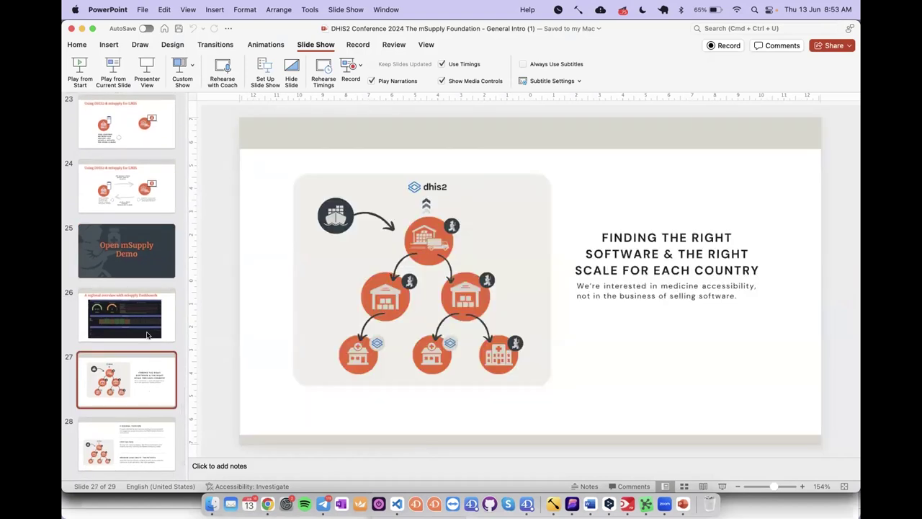